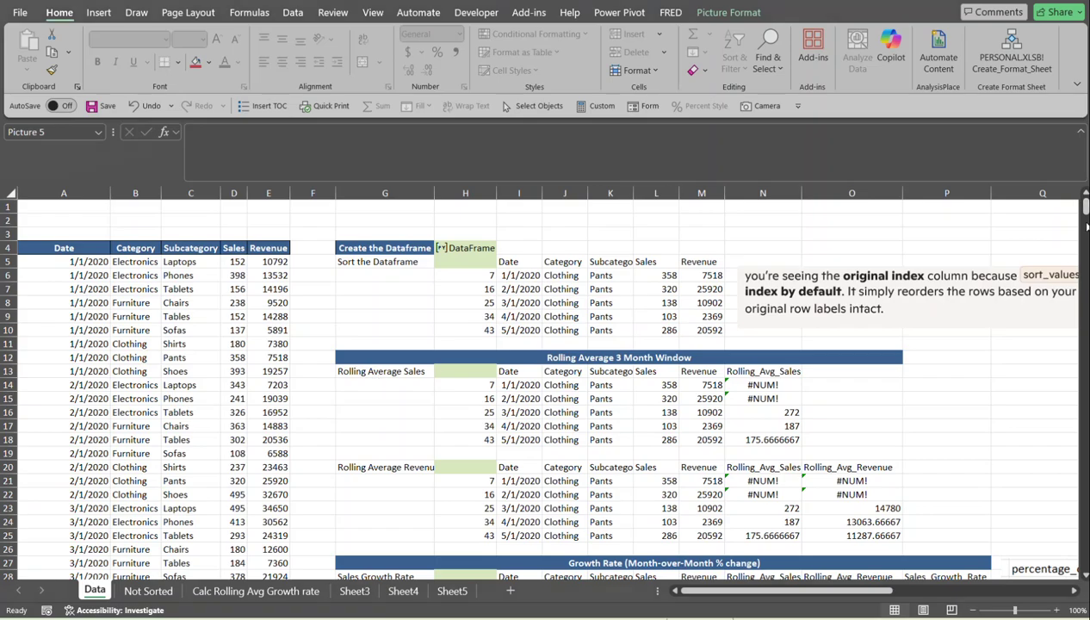
Review the Python formulas that create the DataFrame in H4 and sort it in H5.
{"action": "mouse_move", "coordinate": [1087, 208]}
{"action": "left_mouse_down"}
{"action": "mouse_move", "coordinate": [1086, 229]}
{"action": "mouse_move", "coordinate": [1086, 208]}
{"action": "left_mouse_up"}
{"action": "left_click", "coordinate": [399, 250]}
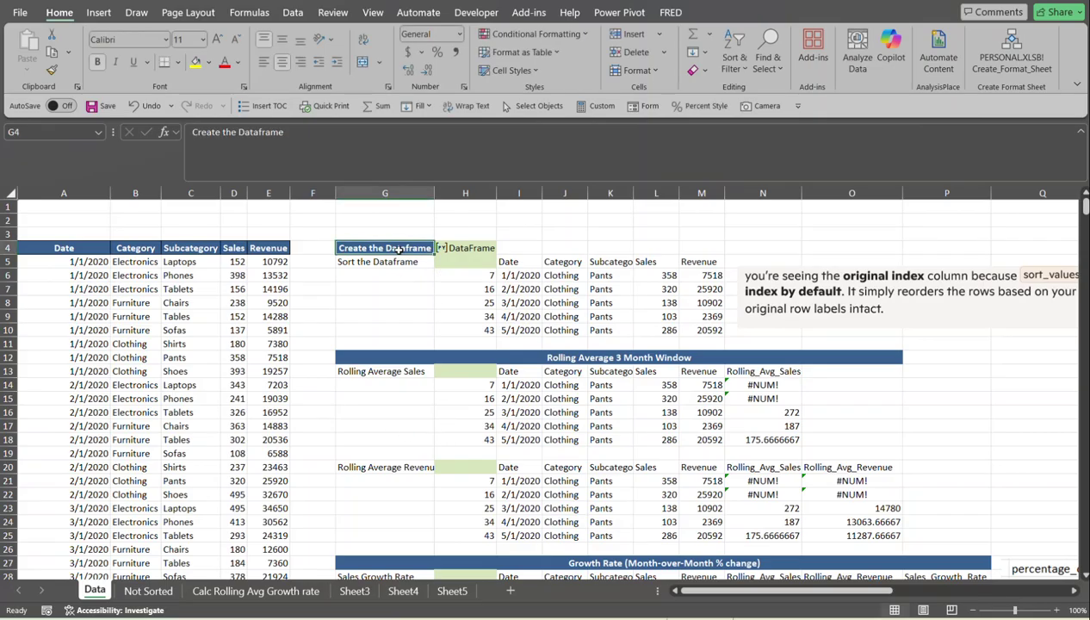
{"action": "left_click", "coordinate": [448, 248]}
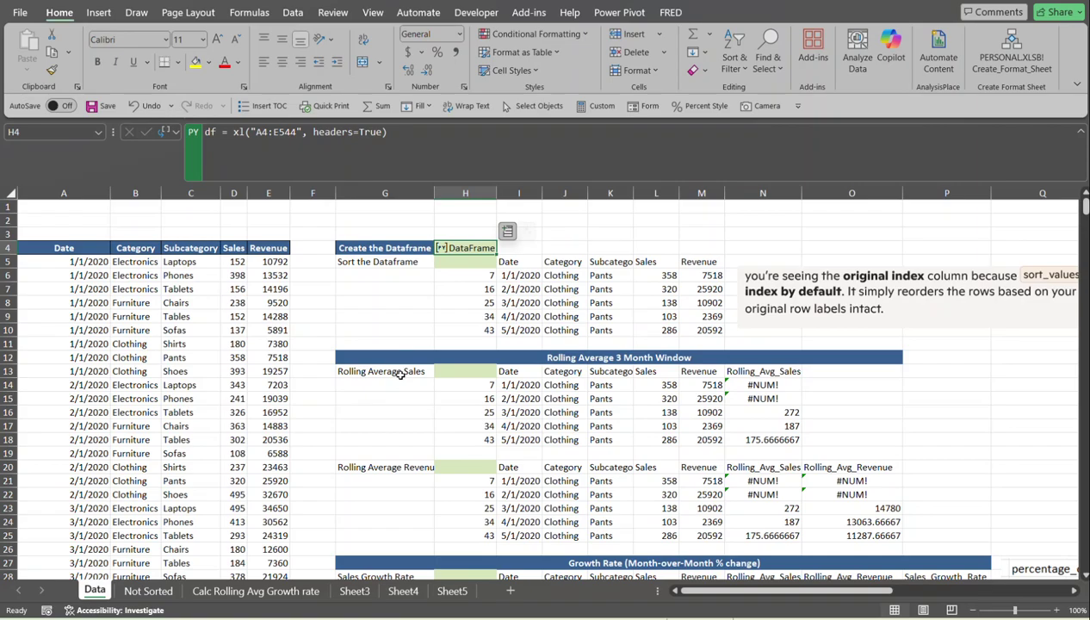
{"action": "left_click", "coordinate": [477, 260]}
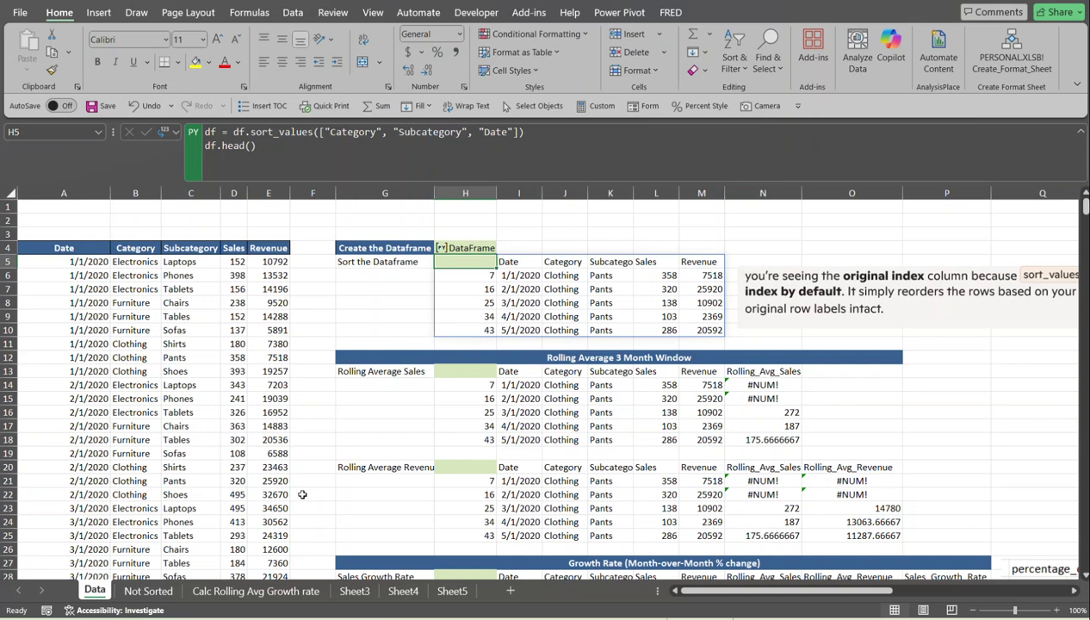
Examine the rolling-average formula in D13 of the Not Sorted sheet and check the sales values in G14:G16.
{"action": "left_click", "coordinate": [148, 592]}
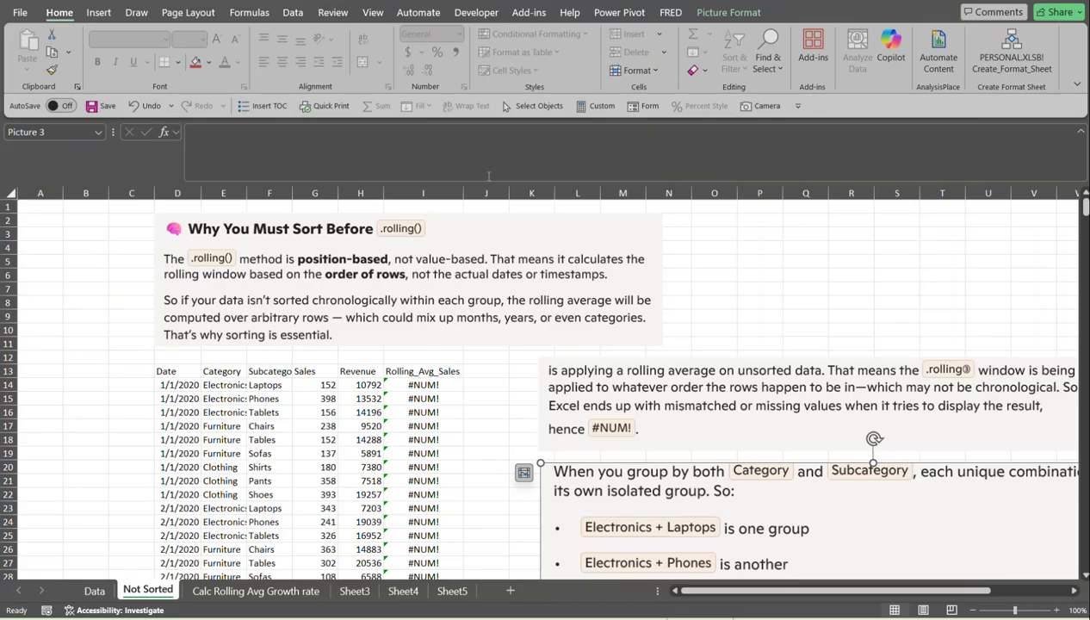
{"action": "left_click", "coordinate": [169, 372]}
{"action": "key", "text": "ctrl+a"}
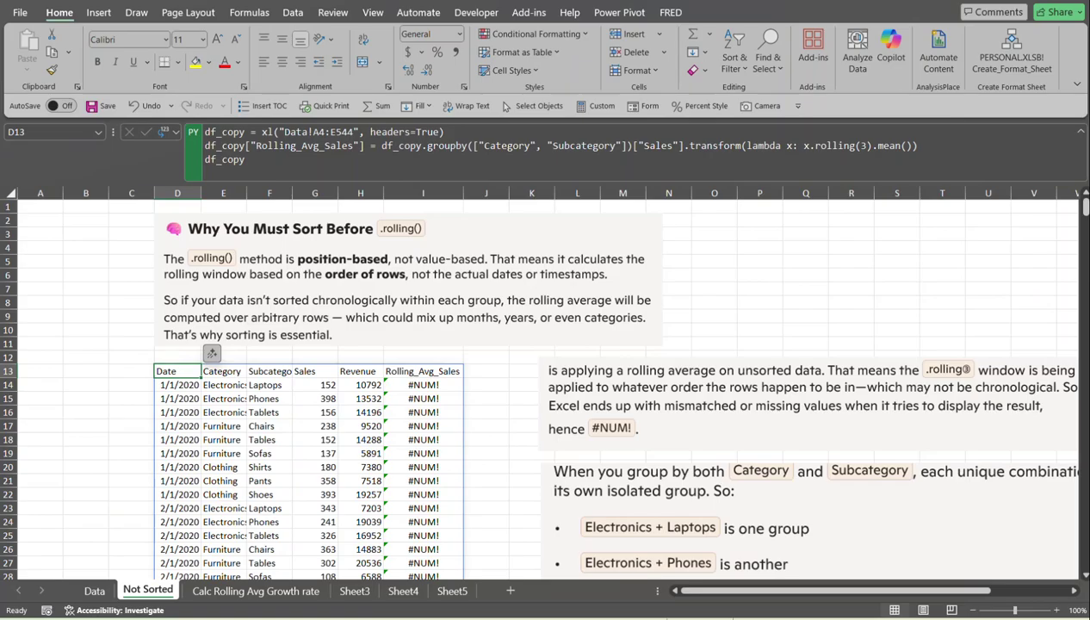
{"action": "left_click_drag", "start_coordinate": [1086, 207], "coordinate": [1086, 213]}
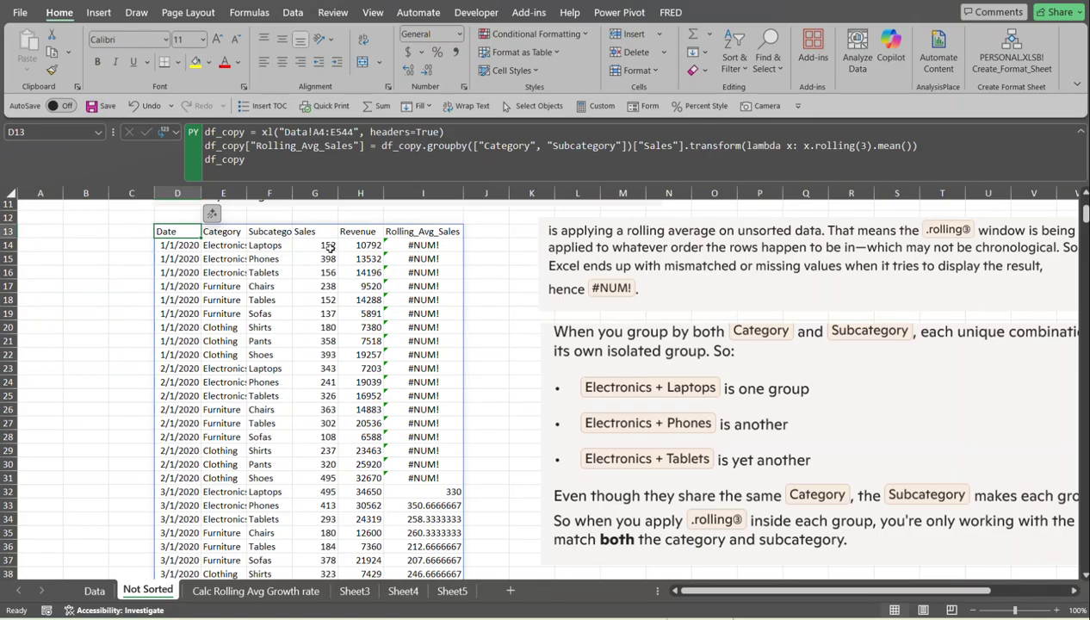
{"action": "left_click_drag", "start_coordinate": [329, 246], "coordinate": [330, 277]}
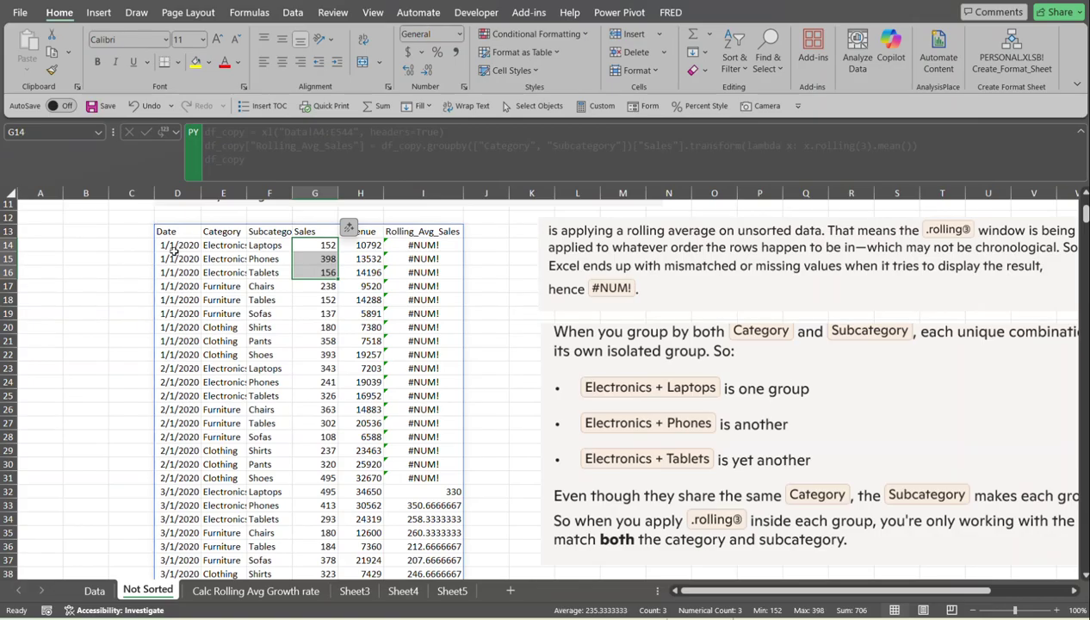
{"action": "left_click", "coordinate": [431, 212]}
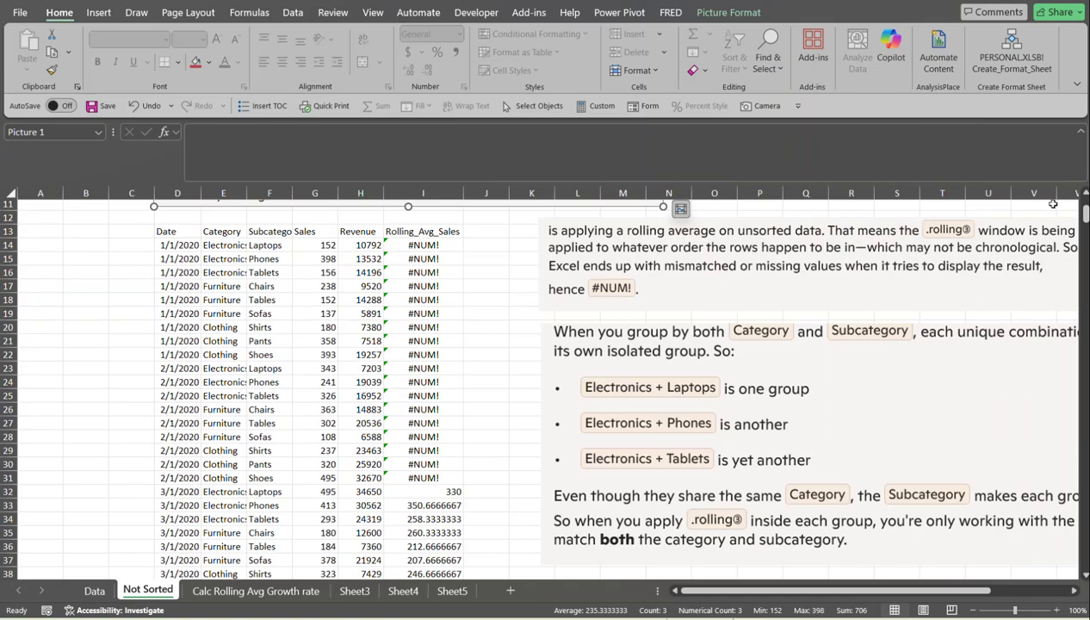
Shrink the picture explaining grouping by Category and Subcategory and move its upper-left corner to about J19.
{"action": "scroll", "coordinate": [1086, 196], "scroll_direction": "up", "scroll_amount": 2}
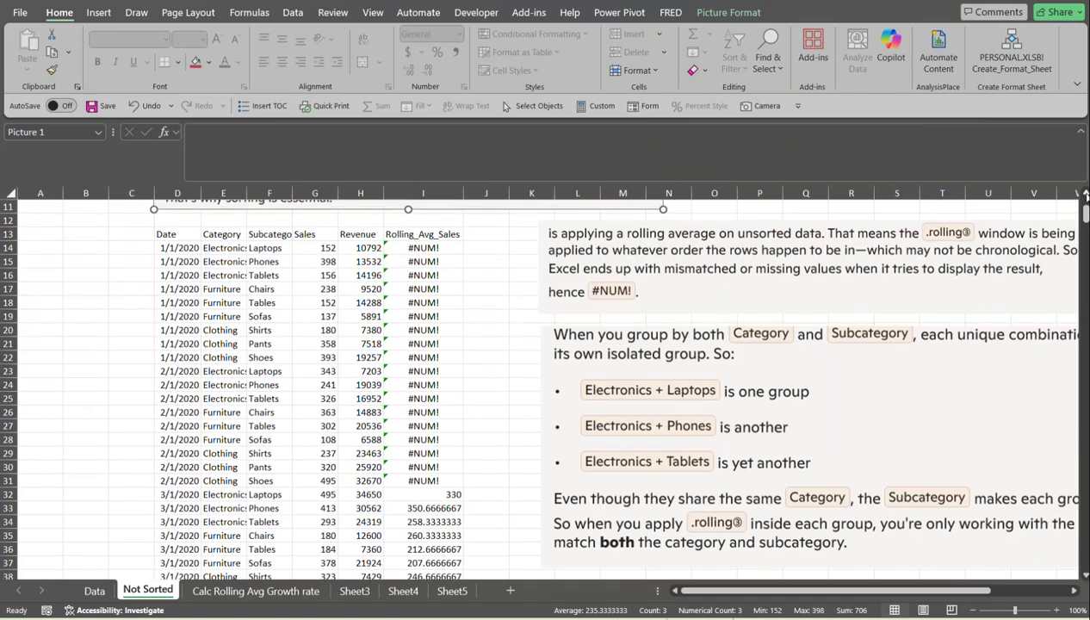
{"action": "left_click", "coordinate": [1086, 196]}
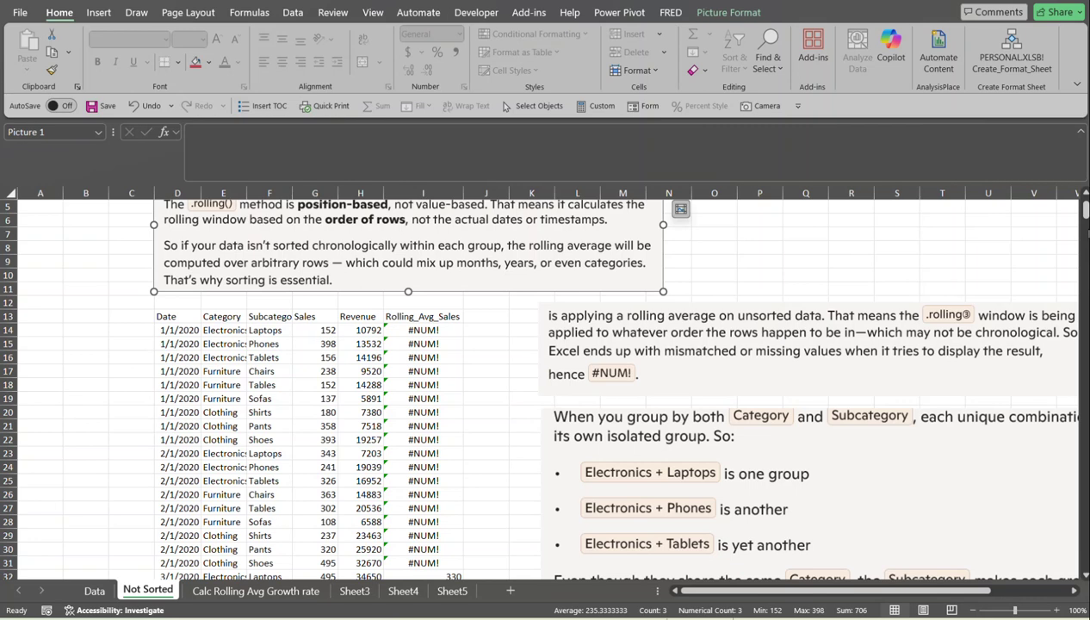
{"action": "mouse_move", "coordinate": [1085, 210]}
{"action": "left_mouse_down"}
{"action": "mouse_move", "coordinate": [1086, 222]}
{"action": "mouse_move", "coordinate": [1086, 207]}
{"action": "left_mouse_up"}
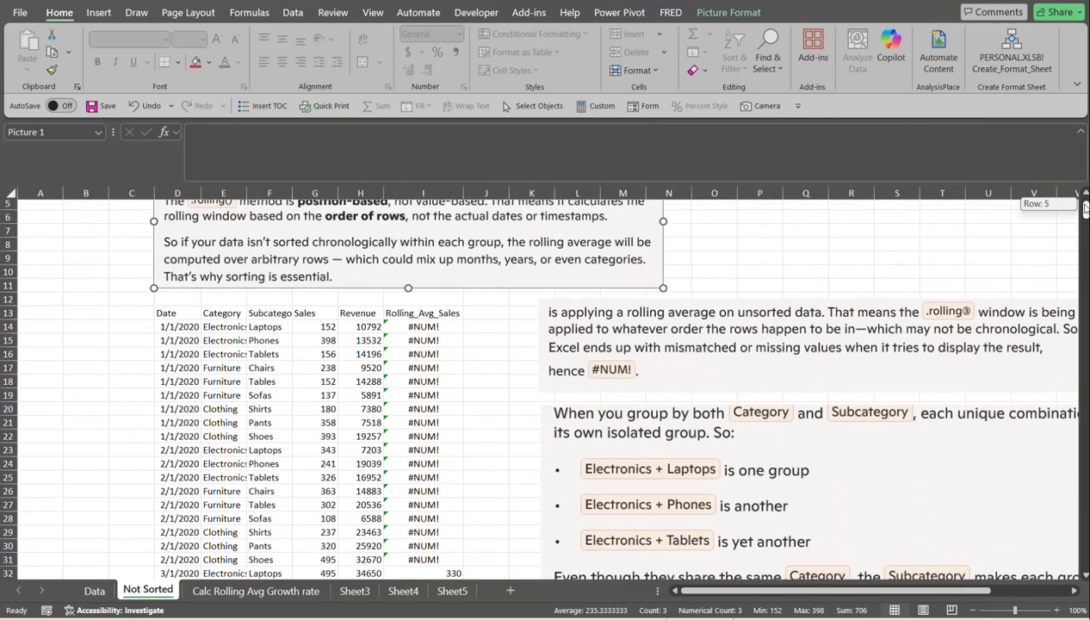
{"action": "left_click", "coordinate": [598, 451]}
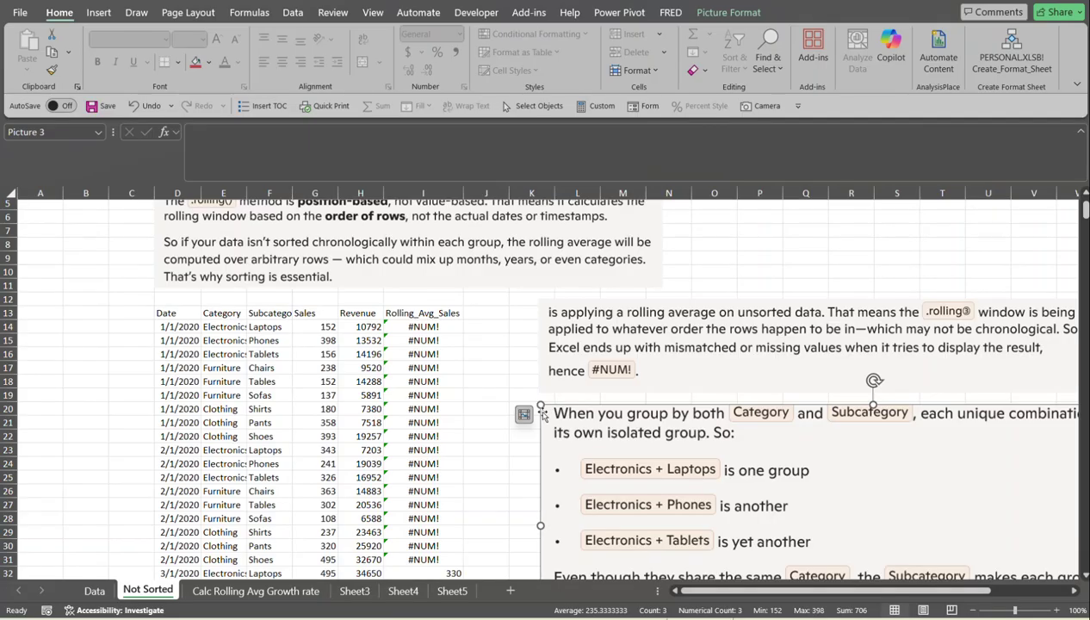
{"action": "left_click_drag", "start_coordinate": [541, 405], "coordinate": [669, 453]}
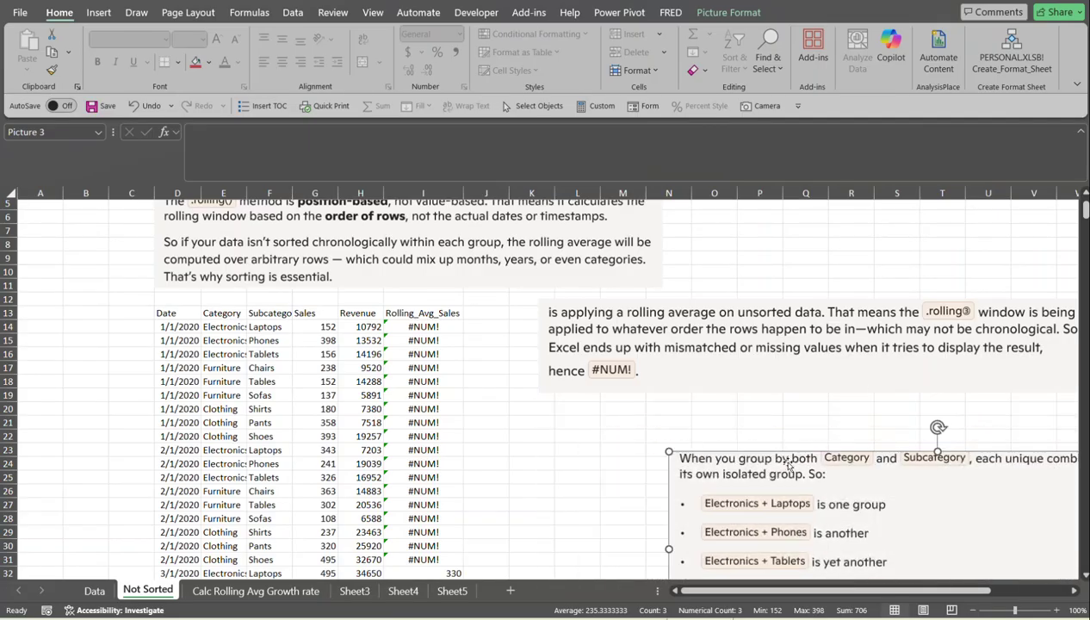
{"action": "left_click_drag", "start_coordinate": [848, 459], "coordinate": [652, 403]}
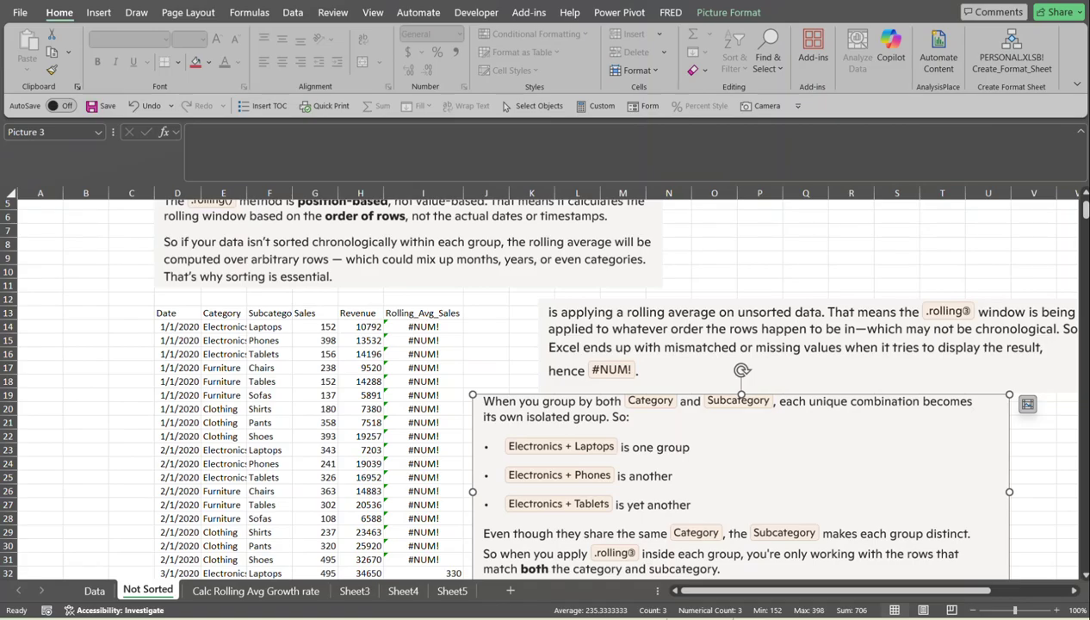
{"action": "mouse_move", "coordinate": [1085, 210]}
{"action": "left_mouse_down"}
{"action": "mouse_move", "coordinate": [1085, 219]}
{"action": "mouse_move", "coordinate": [1085, 205]}
{"action": "left_mouse_up"}
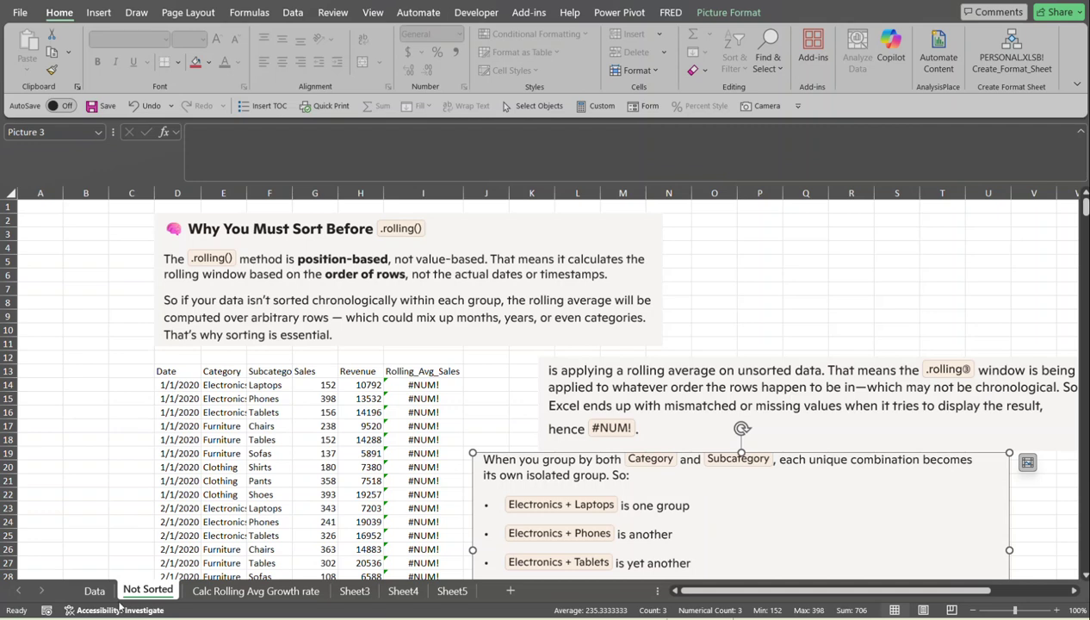
On the Data sheet, compare the average of the sorted sales in L6:L8 with the rolling average in N16.
{"action": "left_click", "coordinate": [95, 591]}
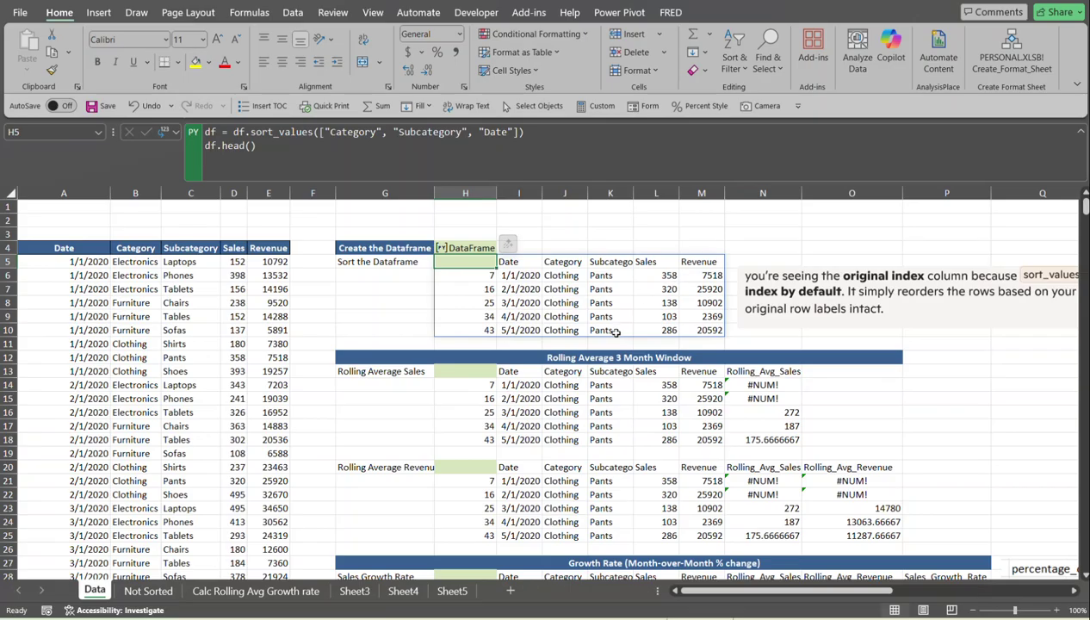
{"action": "left_click", "coordinate": [690, 275]}
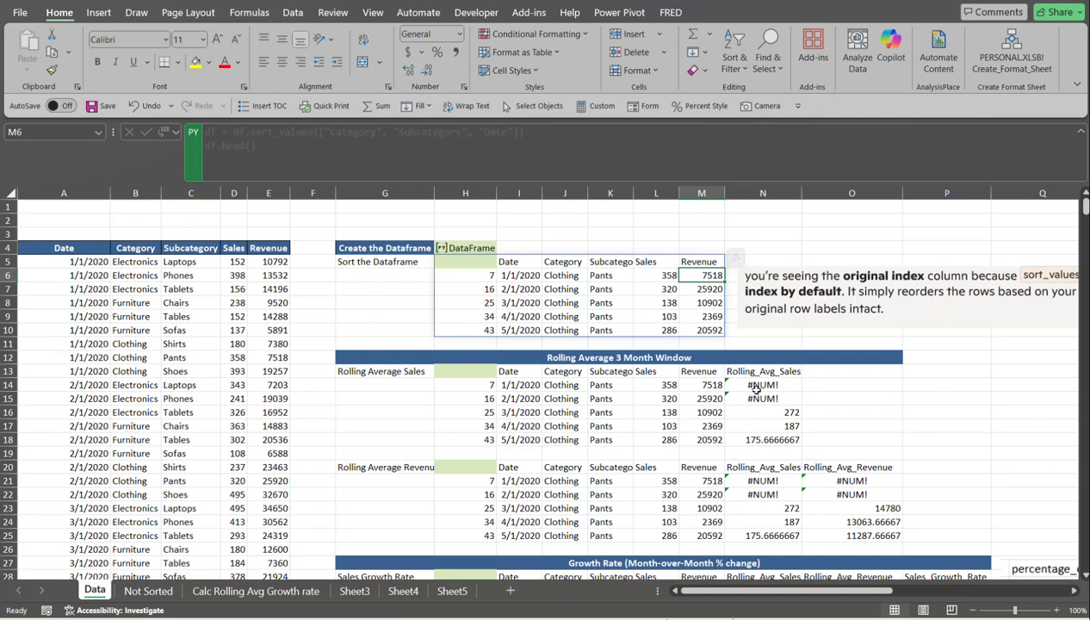
{"action": "left_click", "coordinate": [671, 290]}
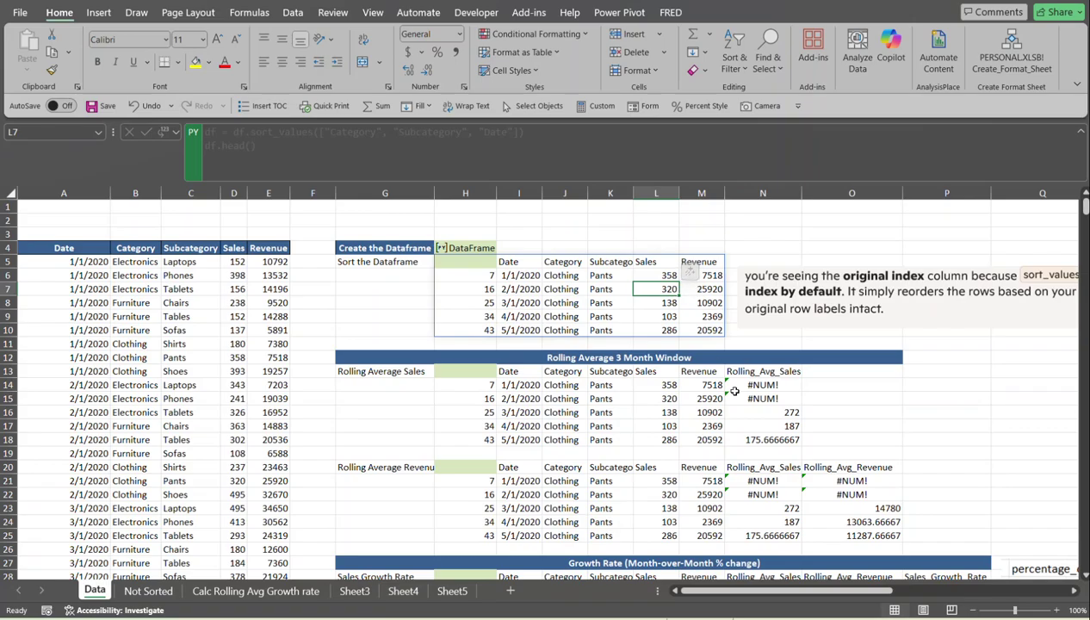
{"action": "left_click", "coordinate": [669, 303]}
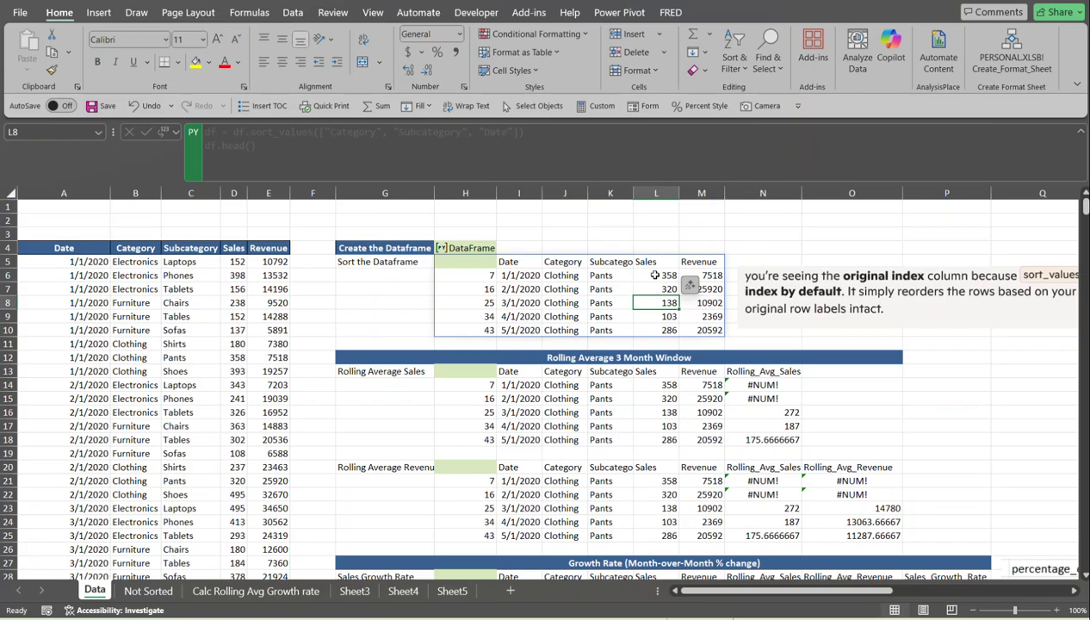
{"action": "left_click_drag", "start_coordinate": [655, 275], "coordinate": [654, 309]}
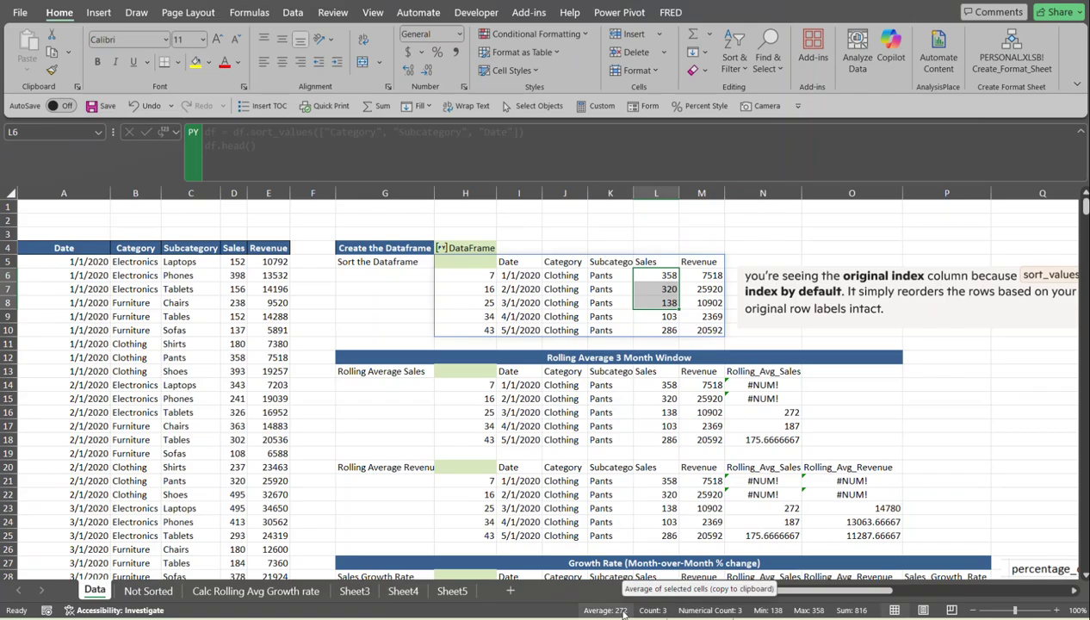
{"action": "left_click", "coordinate": [779, 414]}
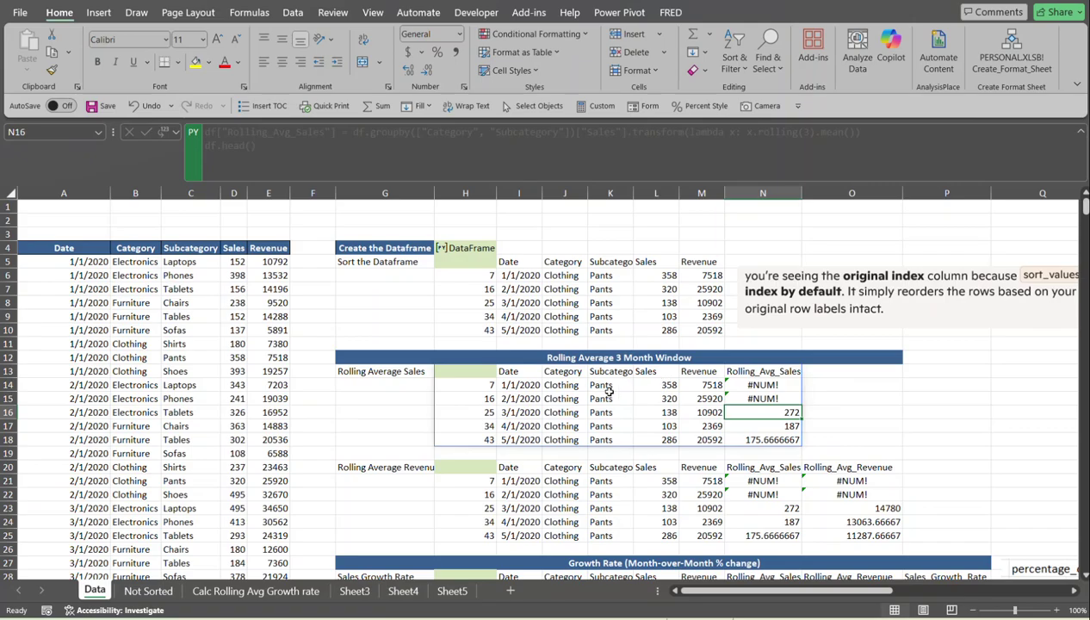
Inspect the Rolling_Avg_Sales formula in H13 and the three-month sales window in L14:L16.
{"action": "left_click", "coordinate": [453, 371]}
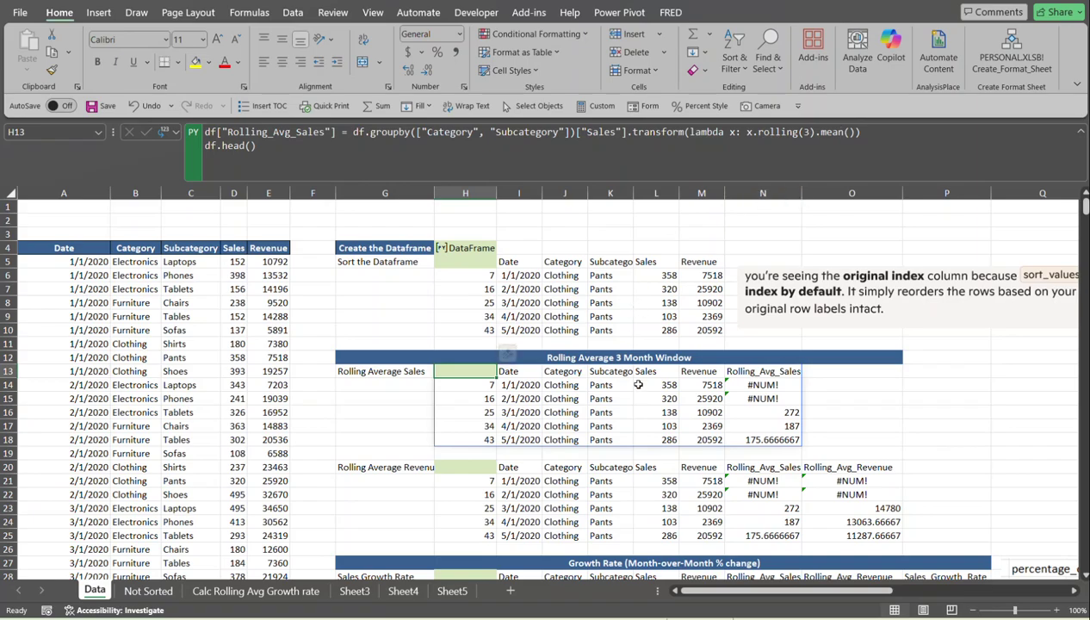
{"action": "left_click_drag", "start_coordinate": [641, 385], "coordinate": [649, 407]}
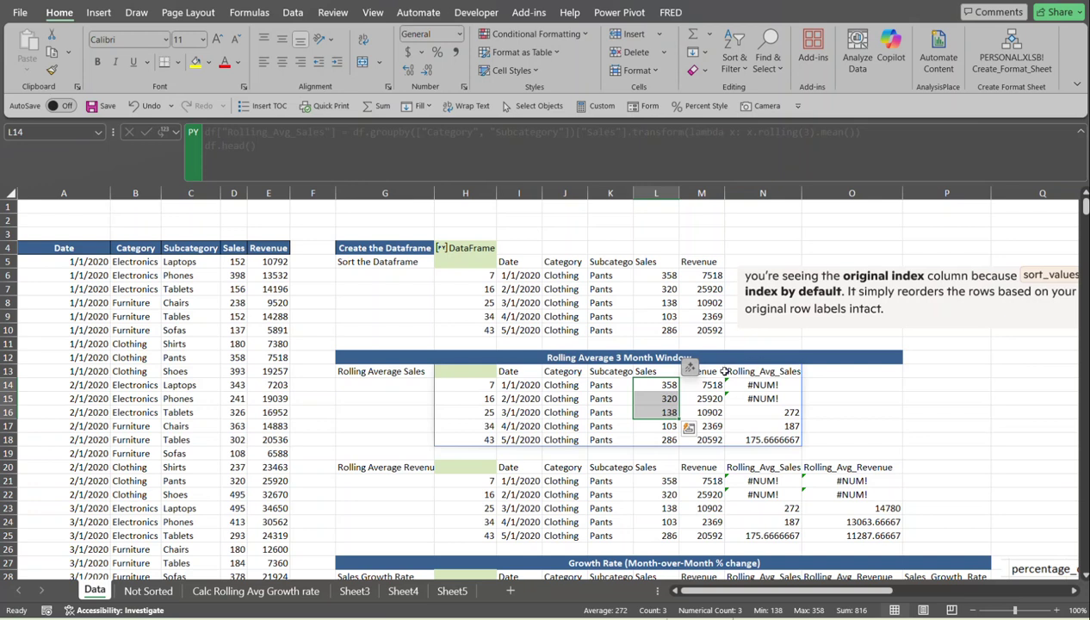
{"action": "left_click", "coordinate": [472, 371]}
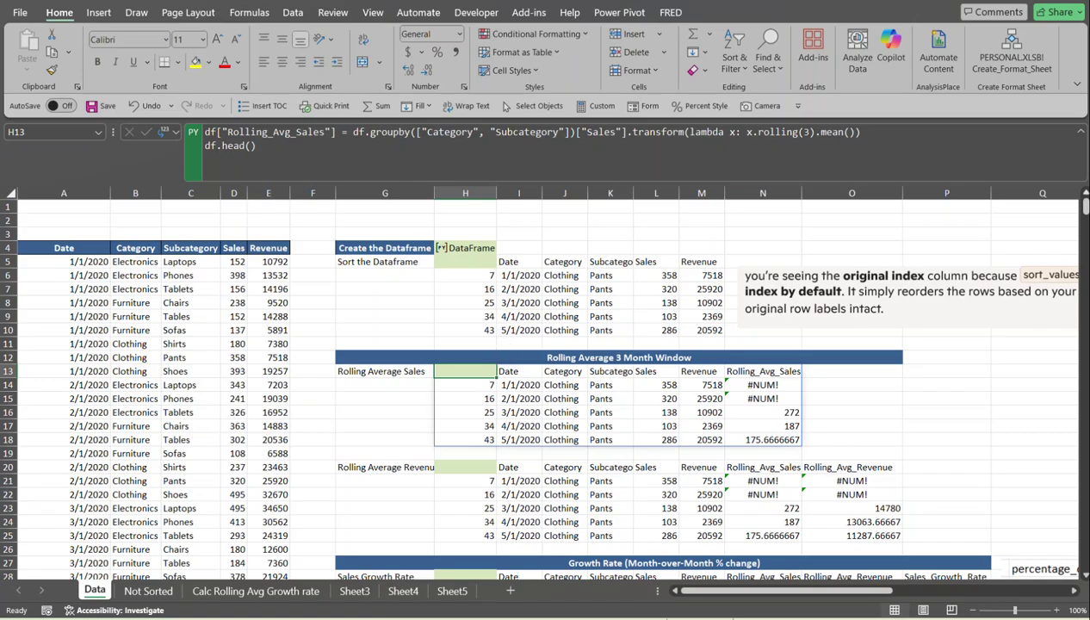
Inspect the Rolling_Avg_Revenue formula in H20 and compare the average of M21:M23 with the result in O23.
{"action": "mouse_move", "coordinate": [1086, 204]}
{"action": "left_mouse_down"}
{"action": "mouse_move", "coordinate": [1086, 218]}
{"action": "mouse_move", "coordinate": [1086, 204]}
{"action": "left_mouse_up"}
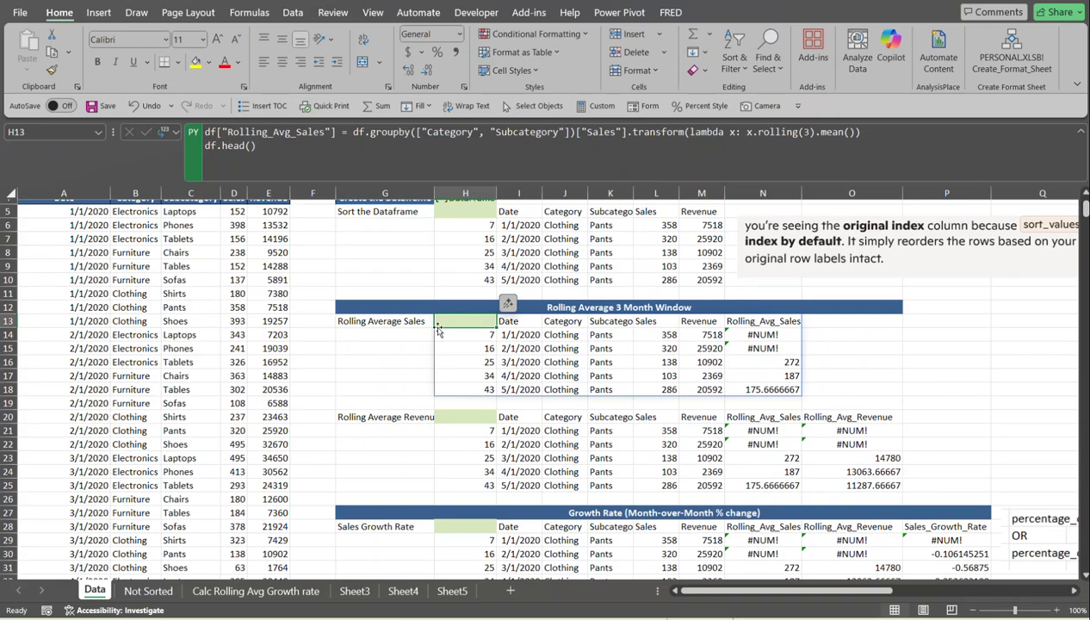
{"action": "left_click", "coordinate": [407, 416]}
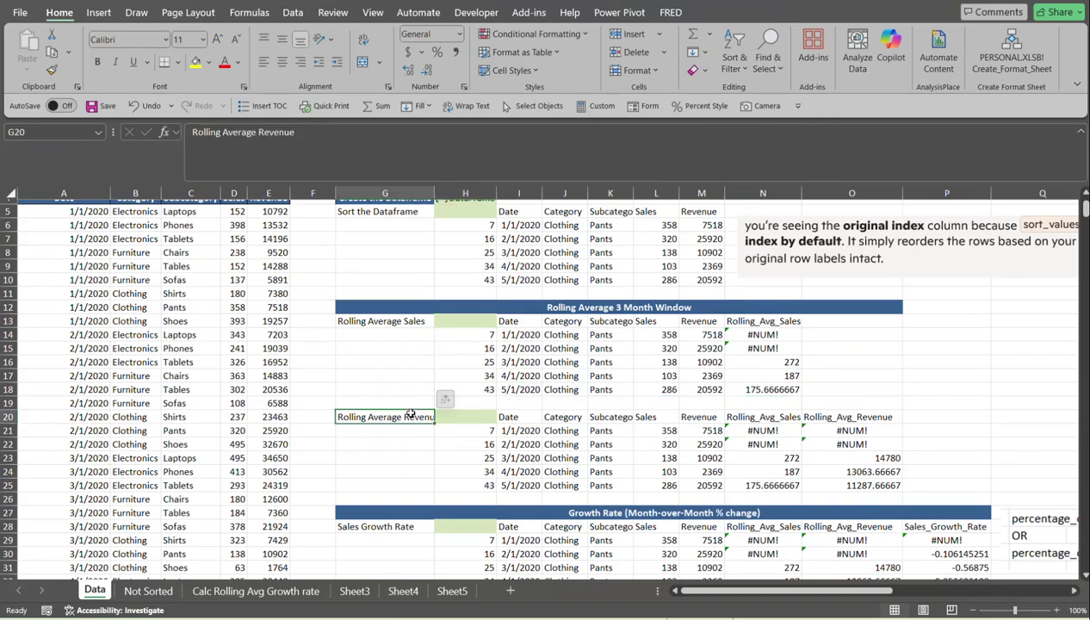
{"action": "left_click", "coordinate": [475, 416]}
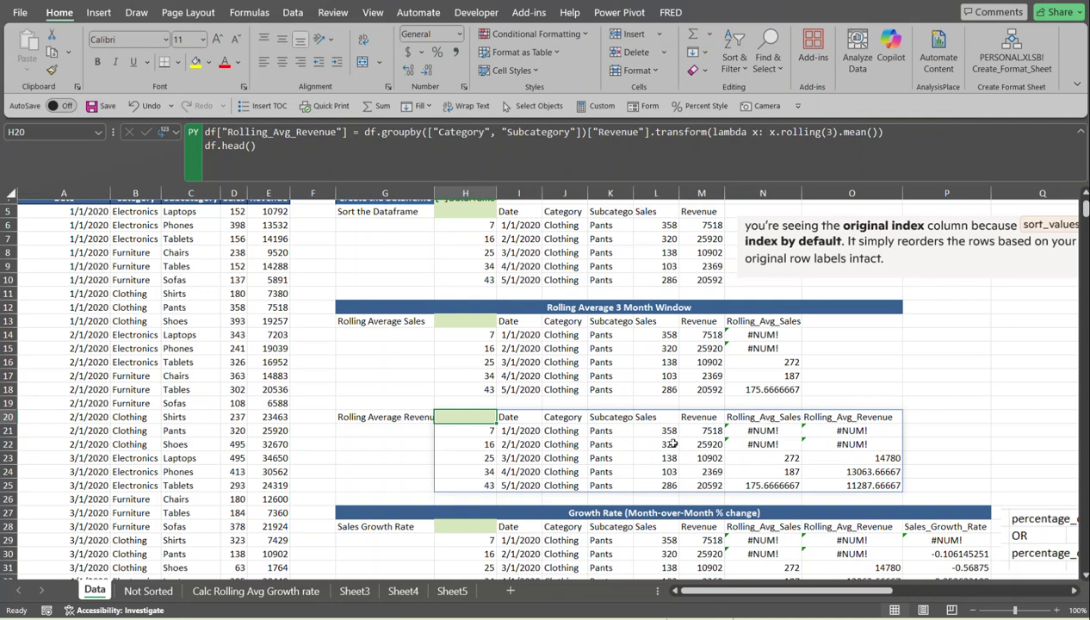
{"action": "left_click_drag", "start_coordinate": [705, 431], "coordinate": [704, 457]}
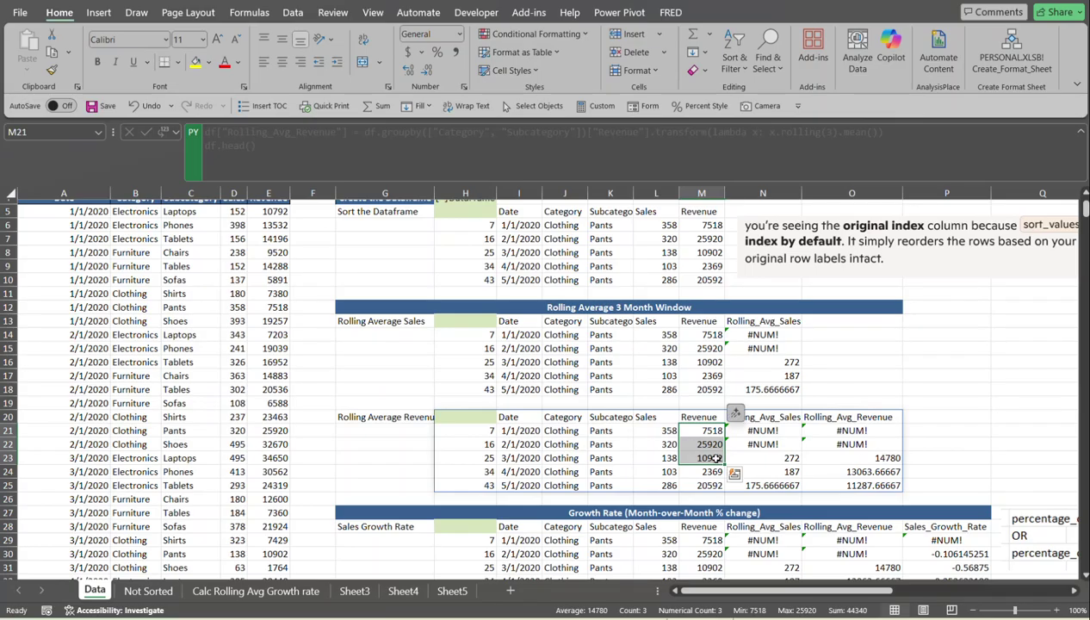
{"action": "left_click", "coordinate": [894, 457]}
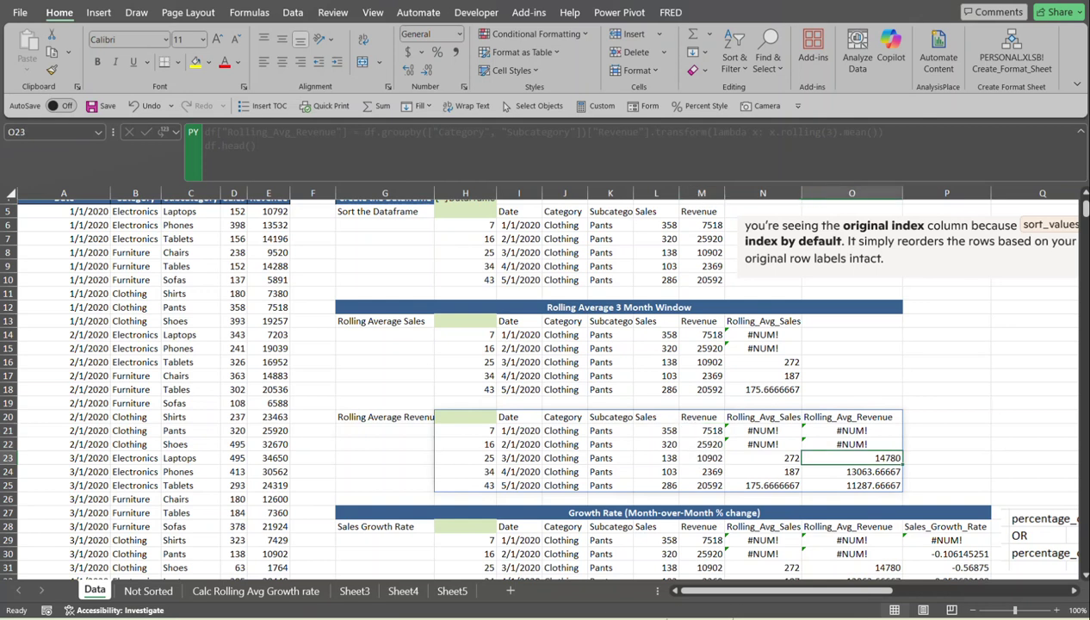
Review the Sales_Growth_Rate formula in H28 and the DataFrame sorting formula in H5.
{"action": "left_click_drag", "start_coordinate": [1086, 206], "coordinate": [1086, 221]}
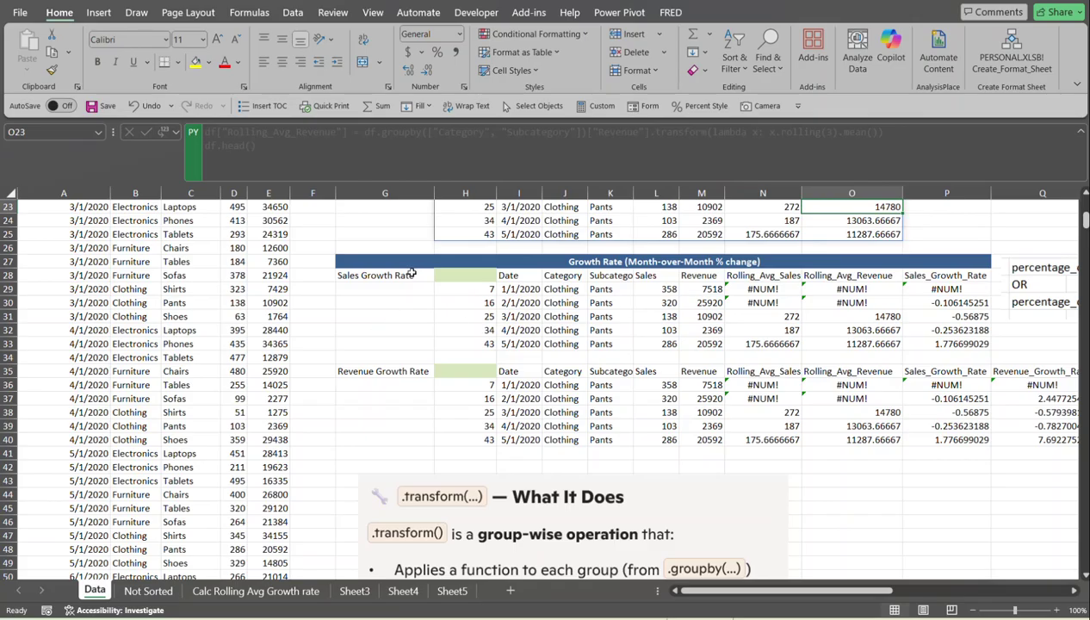
{"action": "left_click", "coordinate": [473, 275]}
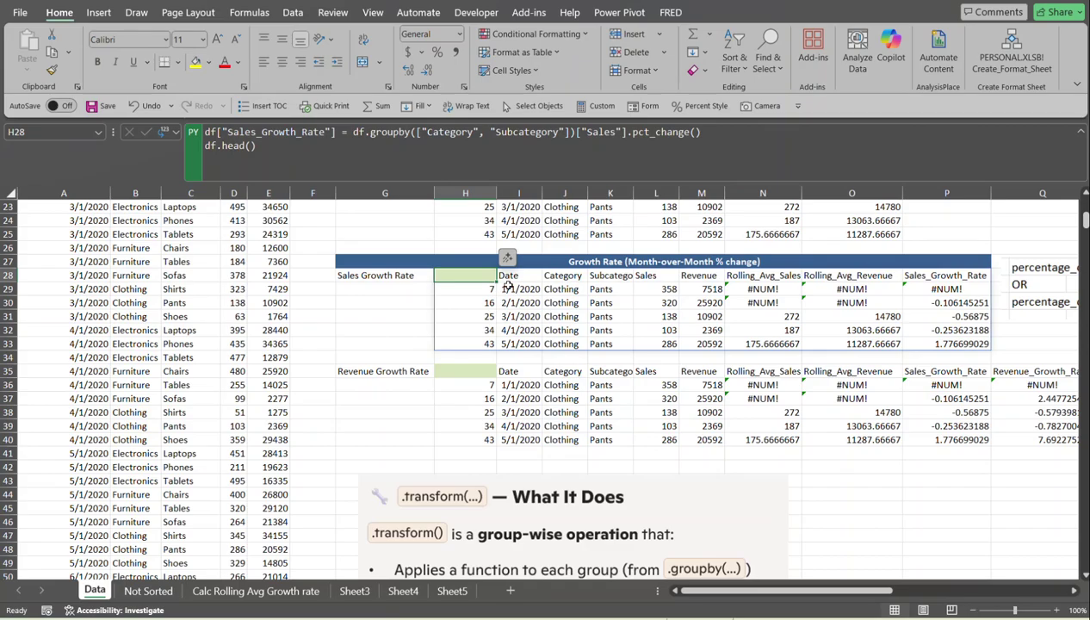
{"action": "left_click_drag", "start_coordinate": [1086, 223], "coordinate": [1086, 206]}
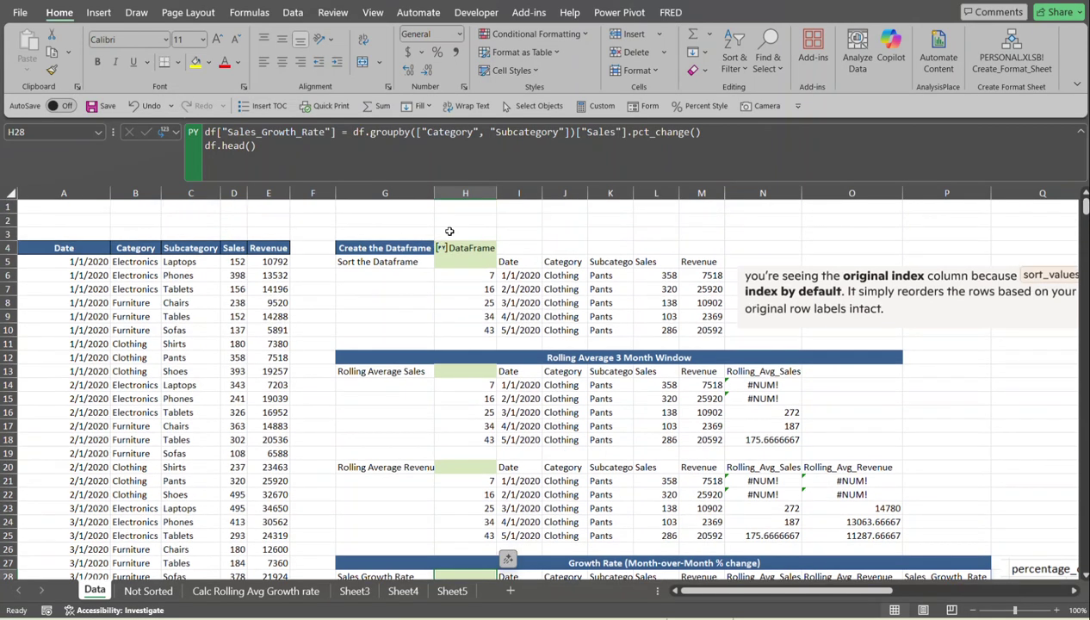
{"action": "left_click", "coordinate": [462, 257]}
Examine the first two Sales_Growth_Rate results in P29 and P30.
{"action": "mouse_move", "coordinate": [1086, 207]}
{"action": "left_mouse_down"}
{"action": "mouse_move", "coordinate": [1086, 226]}
{"action": "mouse_move", "coordinate": [1087, 213]}
{"action": "left_mouse_up"}
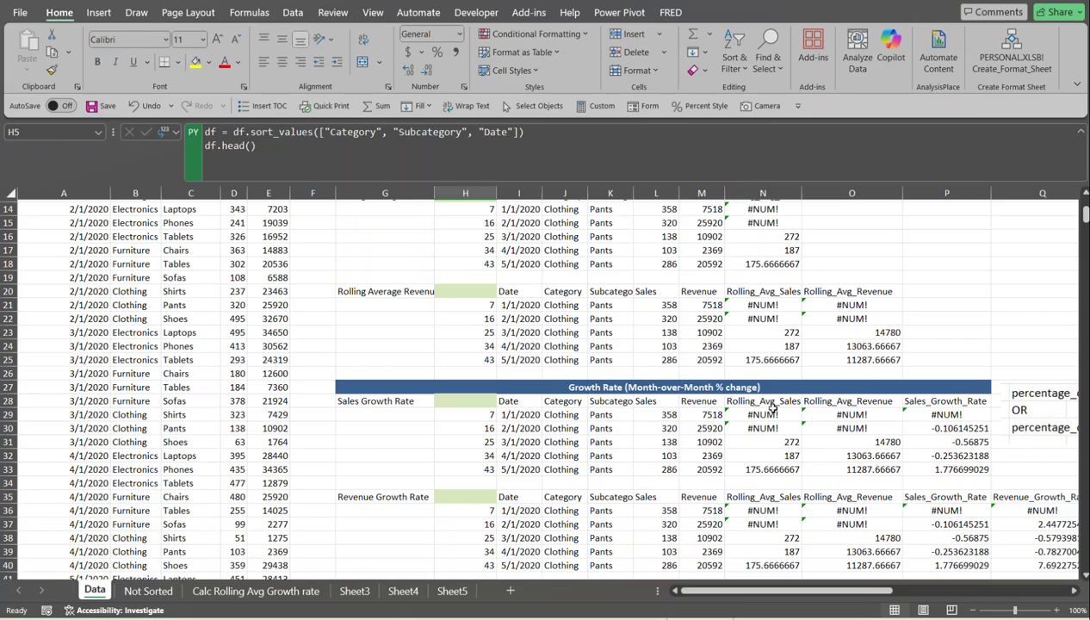
{"action": "left_click", "coordinate": [948, 414]}
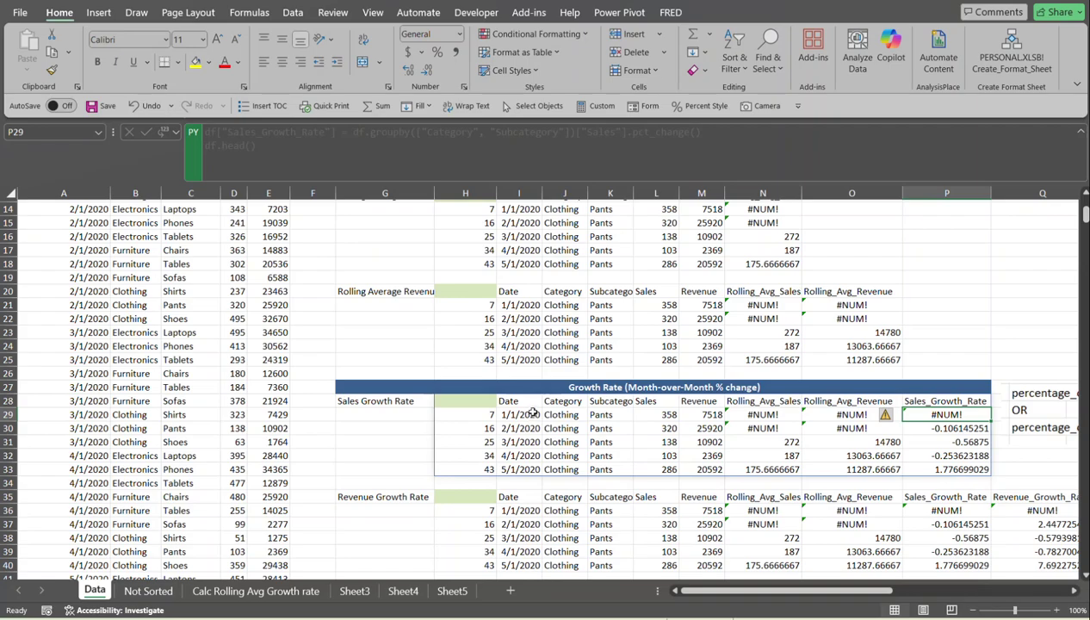
{"action": "left_click", "coordinate": [929, 430]}
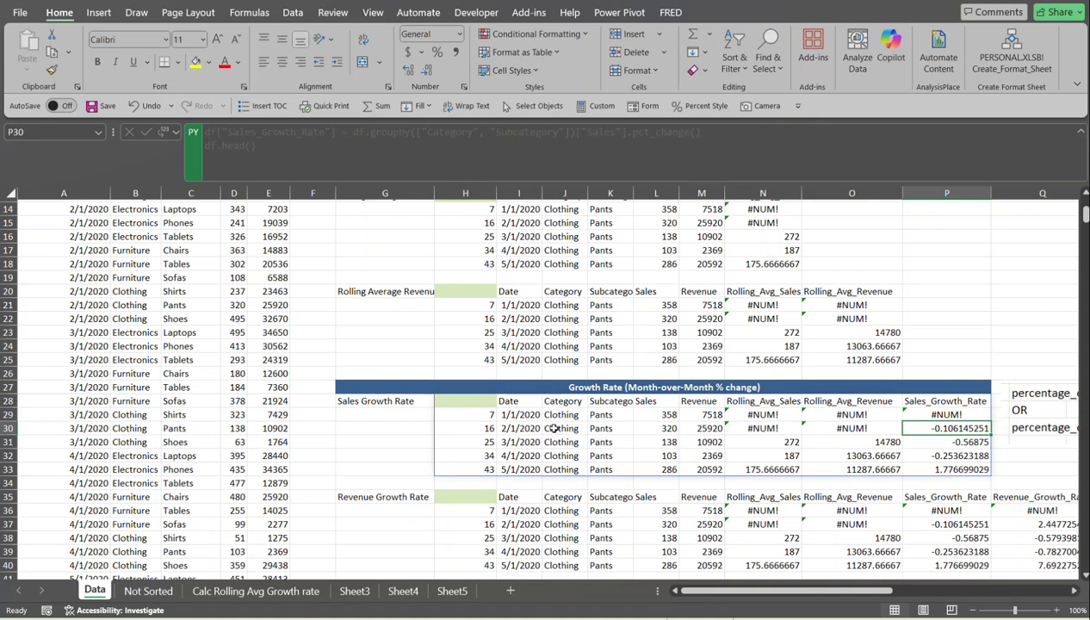
Compare the sales values in L29 and L30 with the growth formula in H28 and the percentage-change formulas beside the table.
{"action": "left_click", "coordinate": [669, 416]}
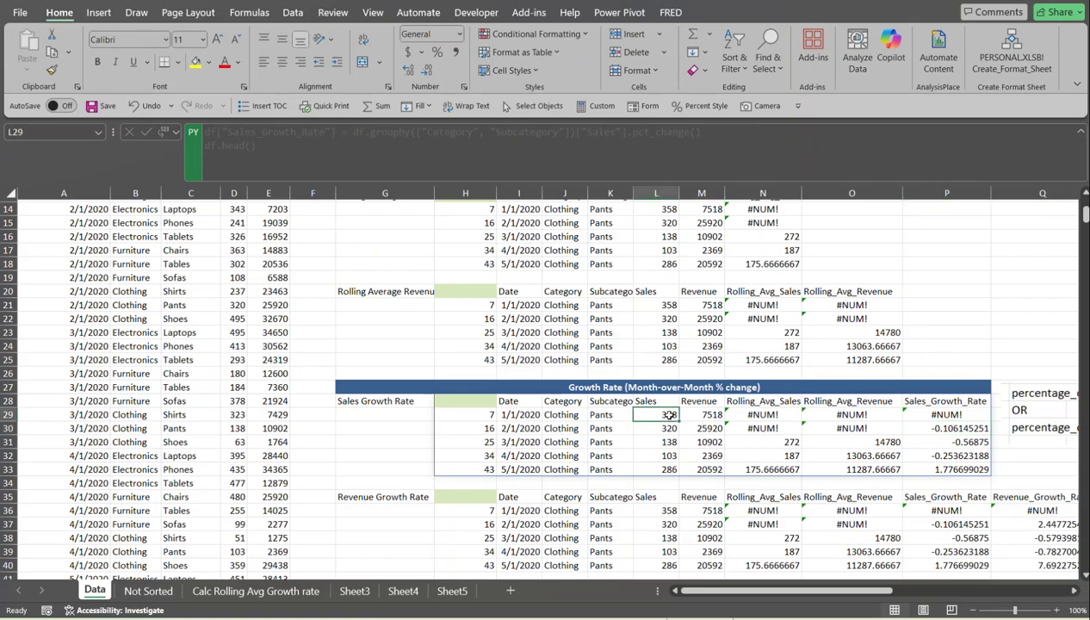
{"action": "left_click", "coordinate": [669, 430]}
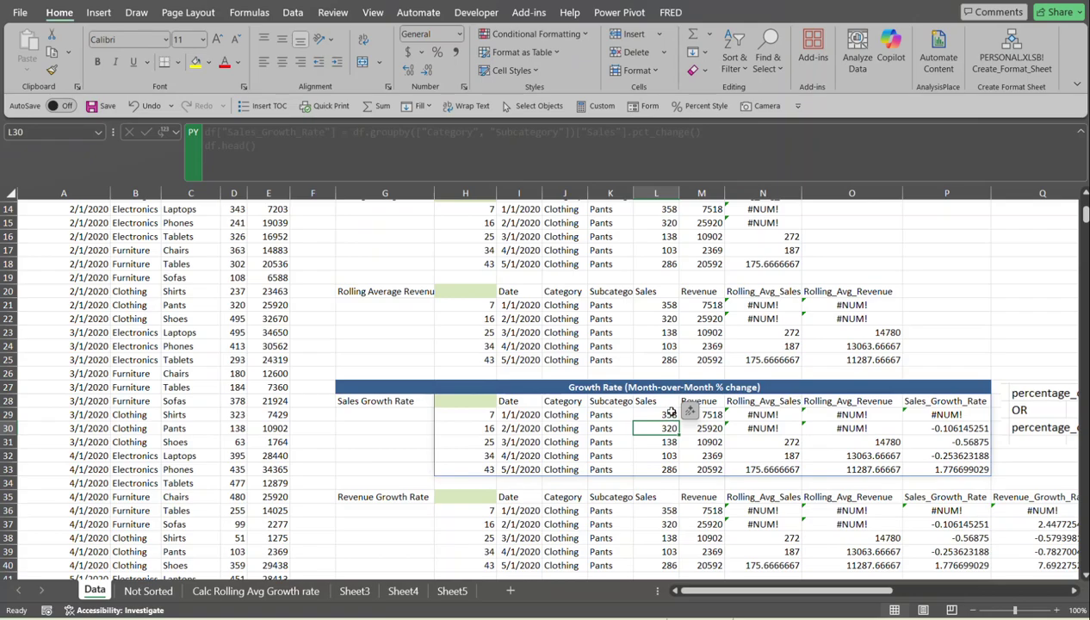
{"action": "left_click", "coordinate": [462, 400]}
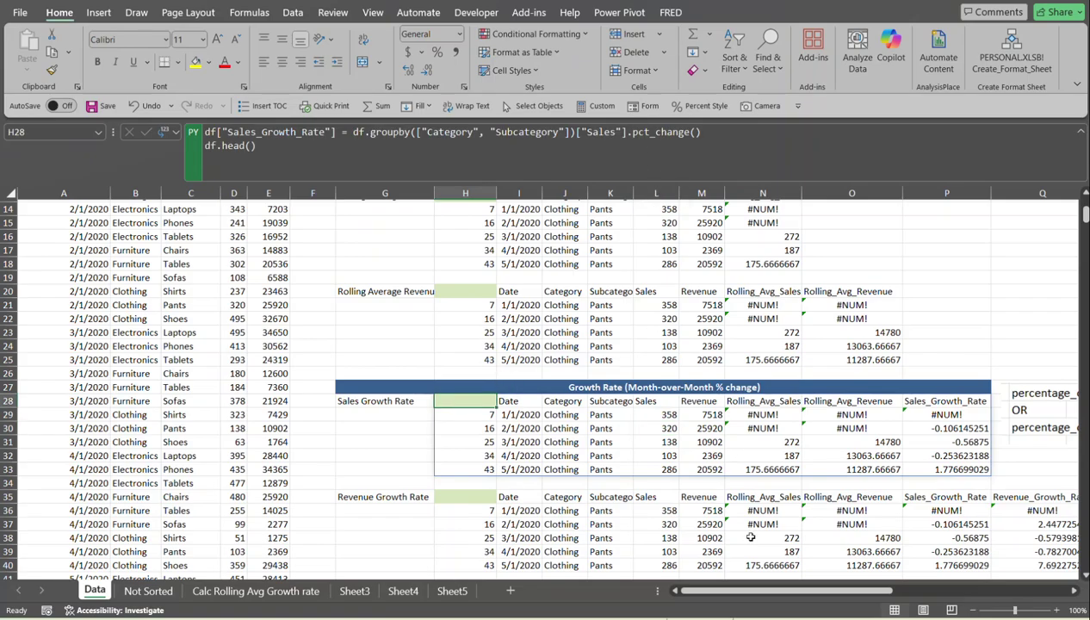
{"action": "left_click_drag", "start_coordinate": [765, 591], "coordinate": [836, 590]}
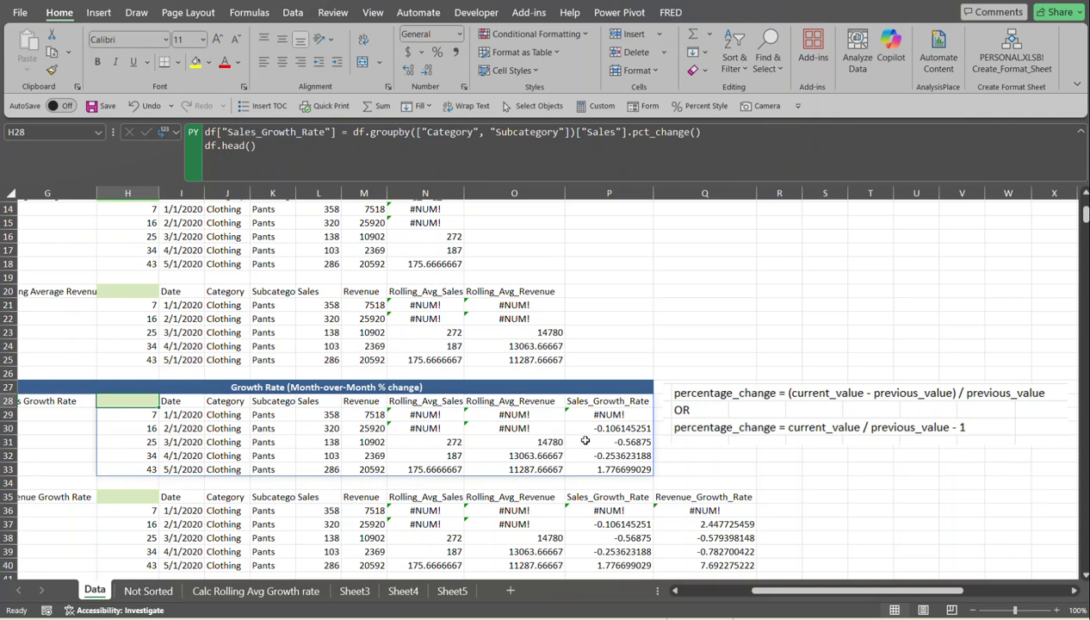
{"action": "left_click", "coordinate": [340, 428]}
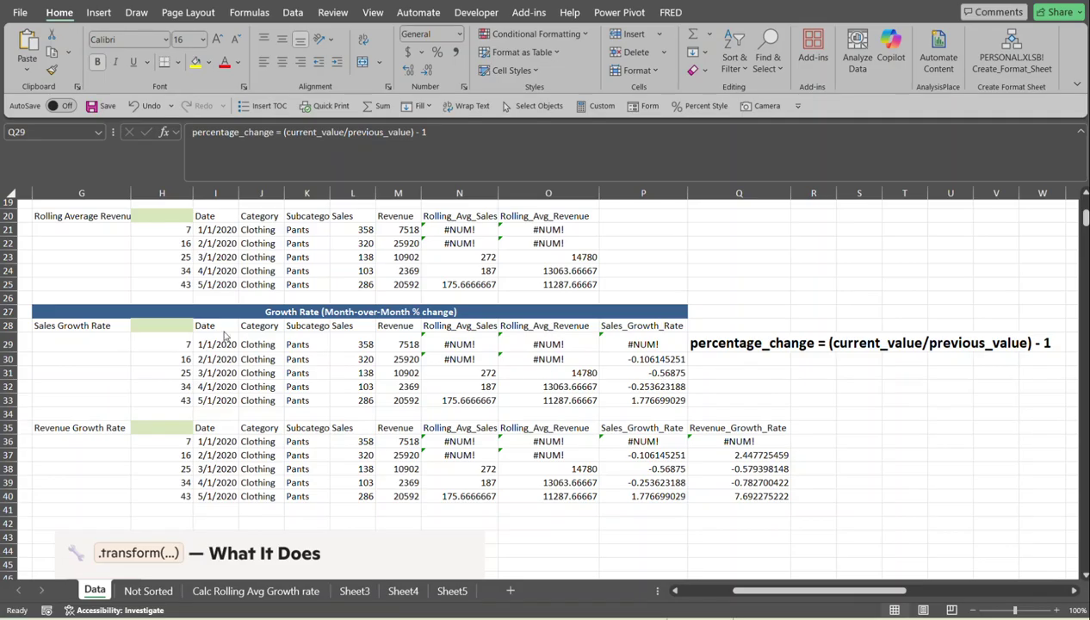
Compare the Sales_Growth_Rate formula in H28 with the Revenue_Growth_Rate formula in H35.
{"action": "left_click", "coordinate": [156, 326]}
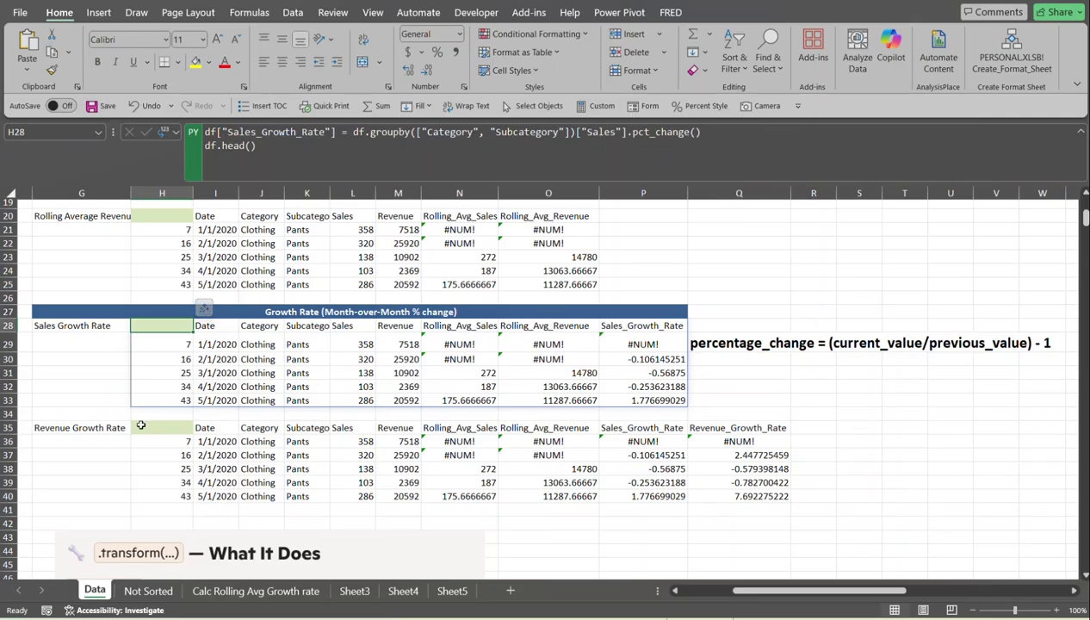
{"action": "left_click", "coordinate": [108, 430]}
{"action": "left_click", "coordinate": [164, 428]}
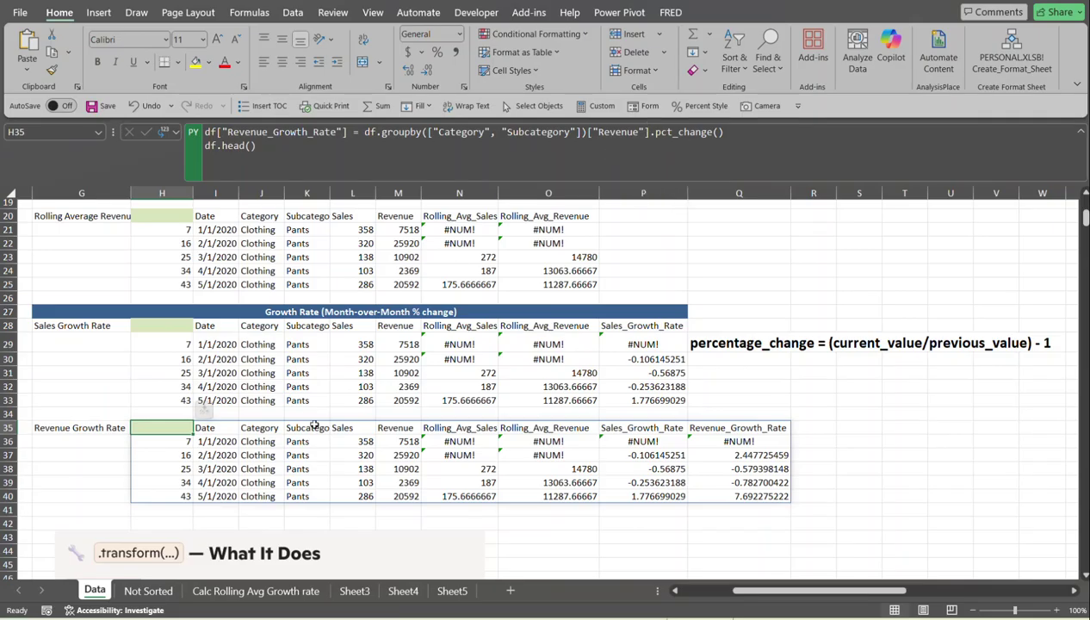
Examine the first two Revenue_Growth_Rate results in Q36 and Q37 against the starting revenue value in M36.
{"action": "left_click", "coordinate": [713, 440]}
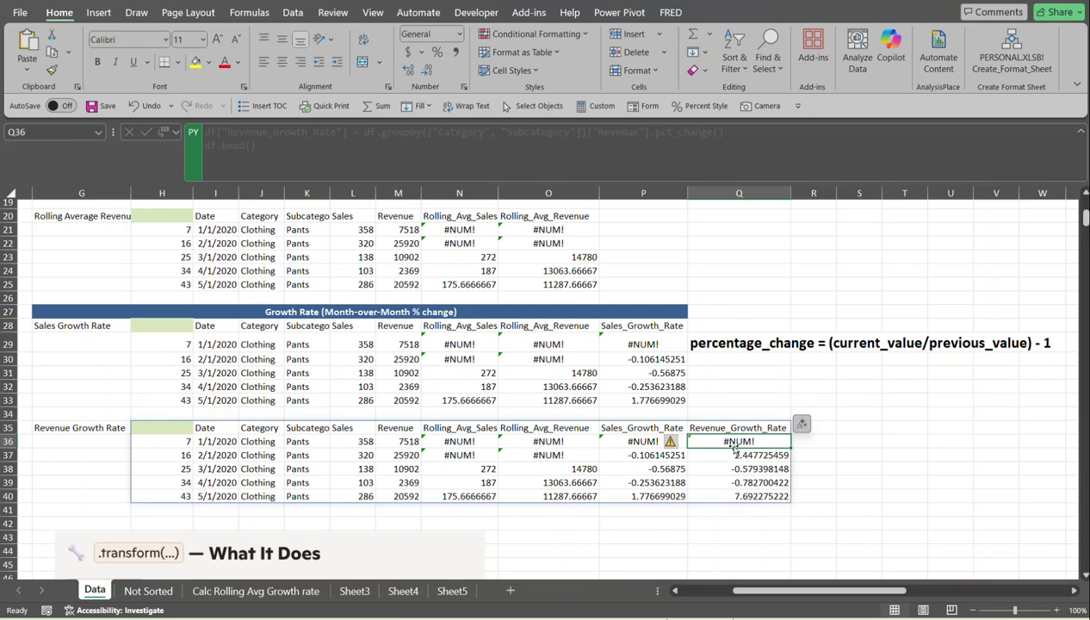
{"action": "left_click", "coordinate": [742, 455]}
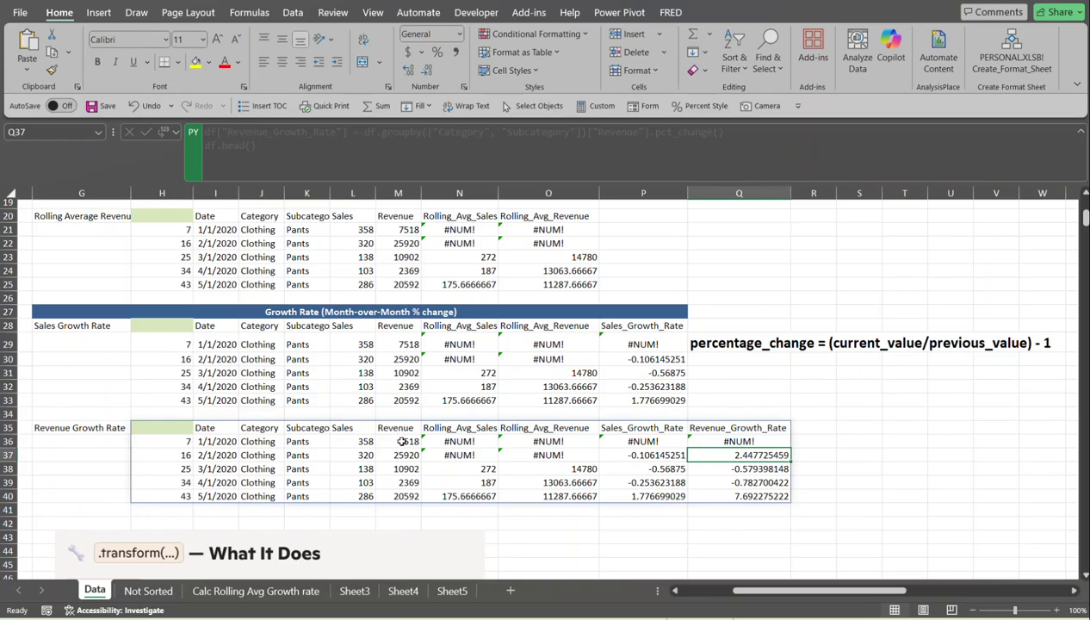
{"action": "left_click", "coordinate": [403, 442]}
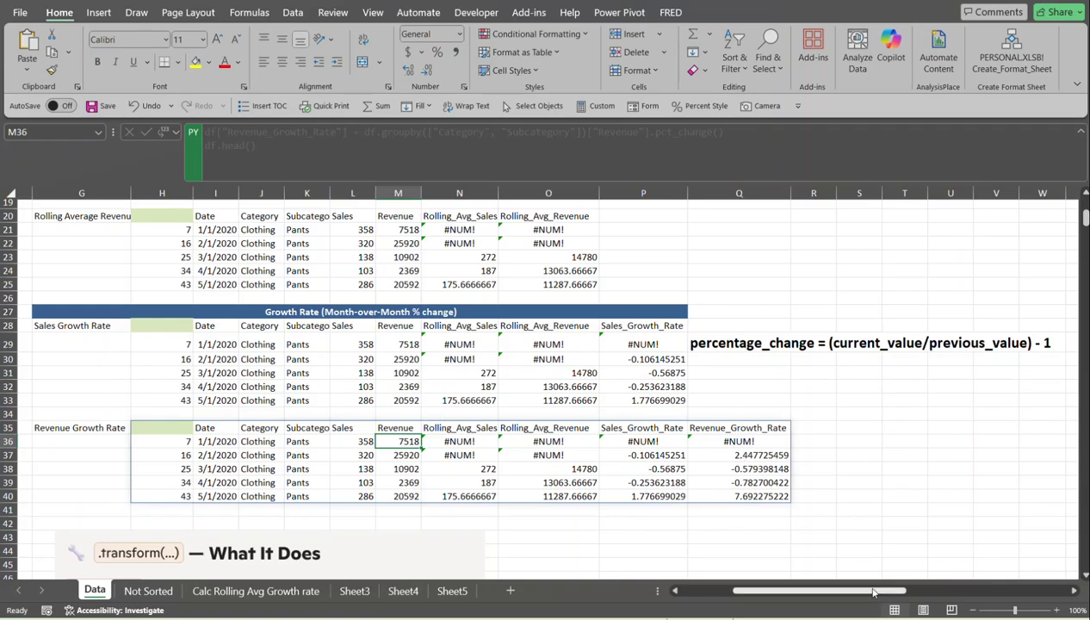
{"action": "left_click_drag", "start_coordinate": [874, 591], "coordinate": [820, 592]}
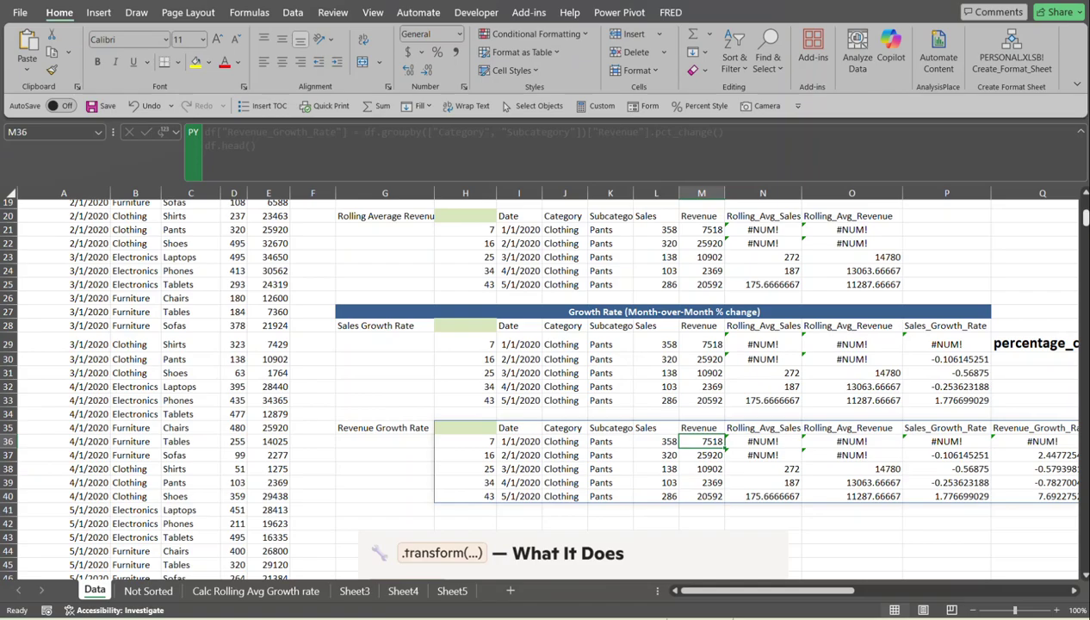
{"action": "scroll", "coordinate": [539, 385], "scroll_direction": "up", "scroll_amount": 4}
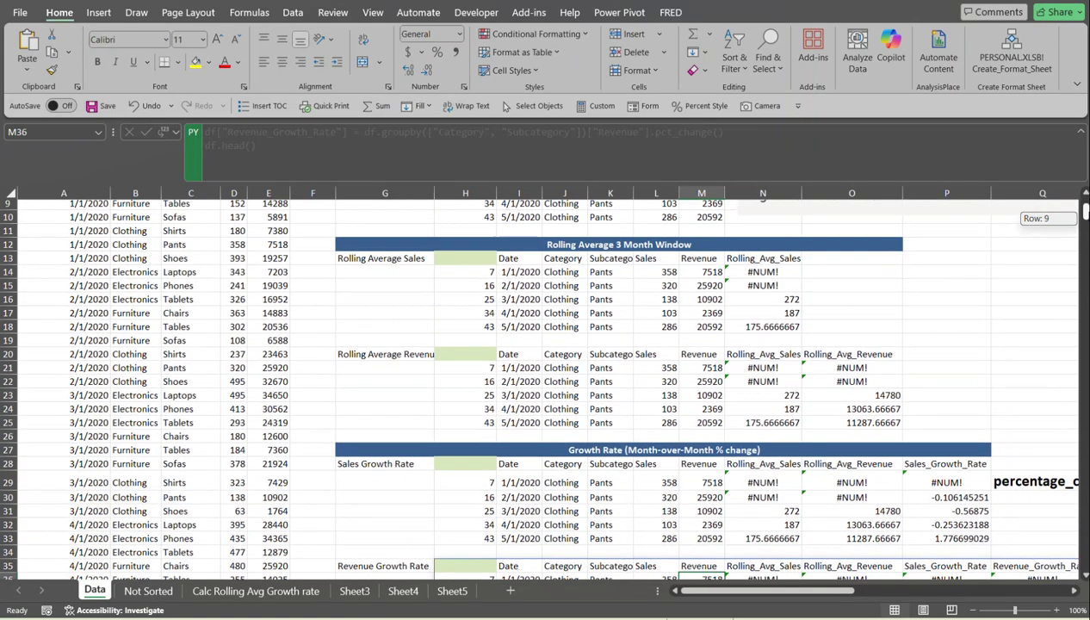
{"action": "scroll", "coordinate": [1056, 211], "scroll_direction": "up", "scroll_amount": 2}
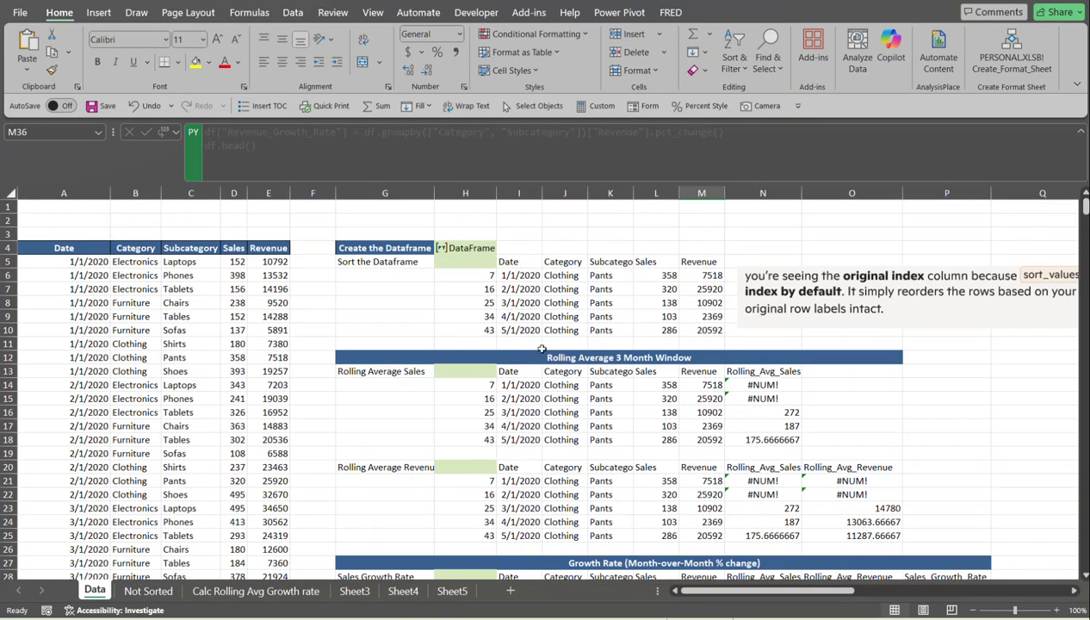